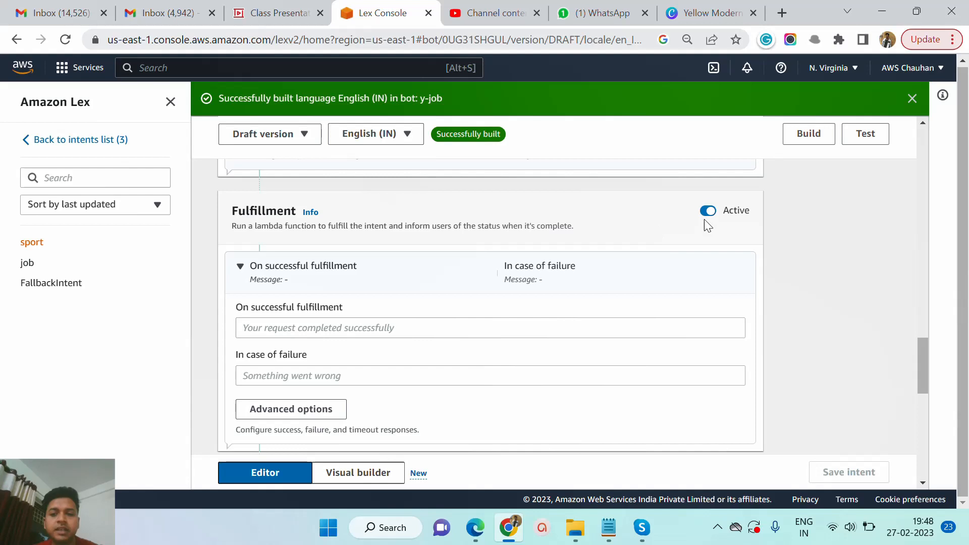
Step: Keep Fulfillment active for the sport intent and set its successful fulfillment message to "your object is done......"
{"action": "left_click", "coordinate": [708, 212]}
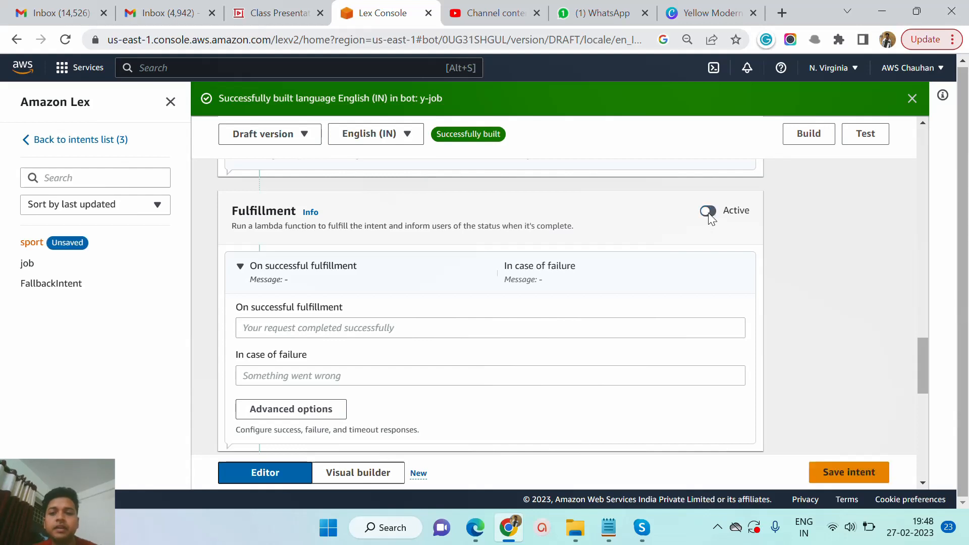
{"action": "left_click", "coordinate": [708, 212]}
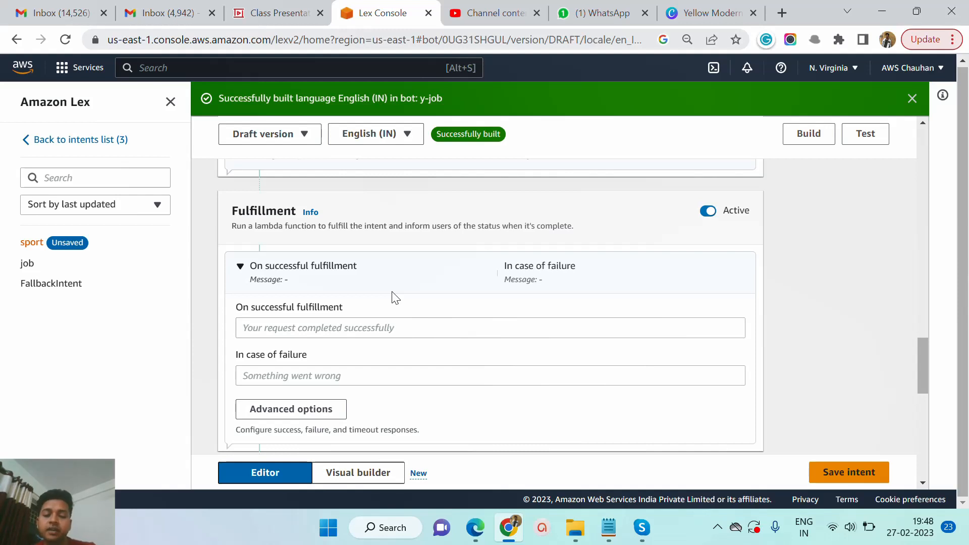
{"action": "left_click", "coordinate": [367, 321]}
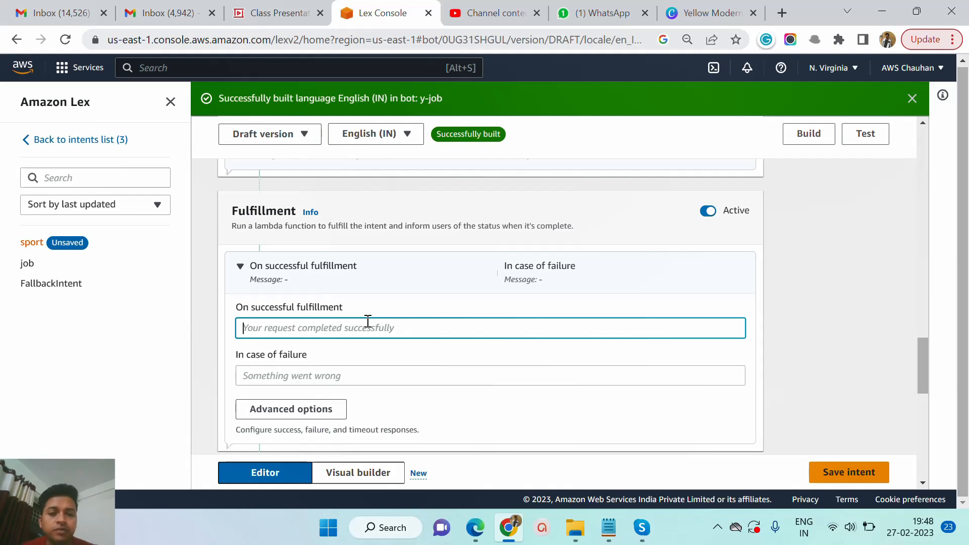
{"action": "type", "text": "yo"}
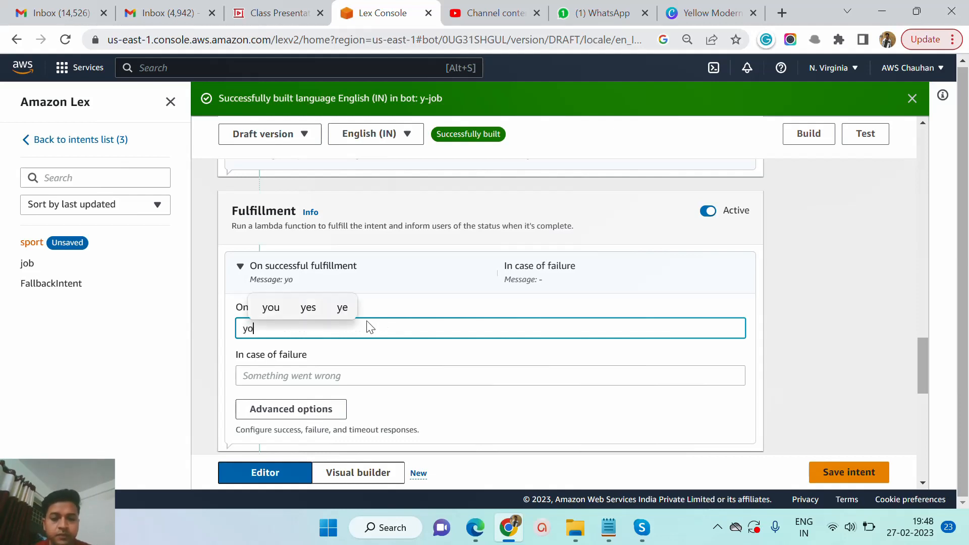
{"action": "type", "text": "ur o"}
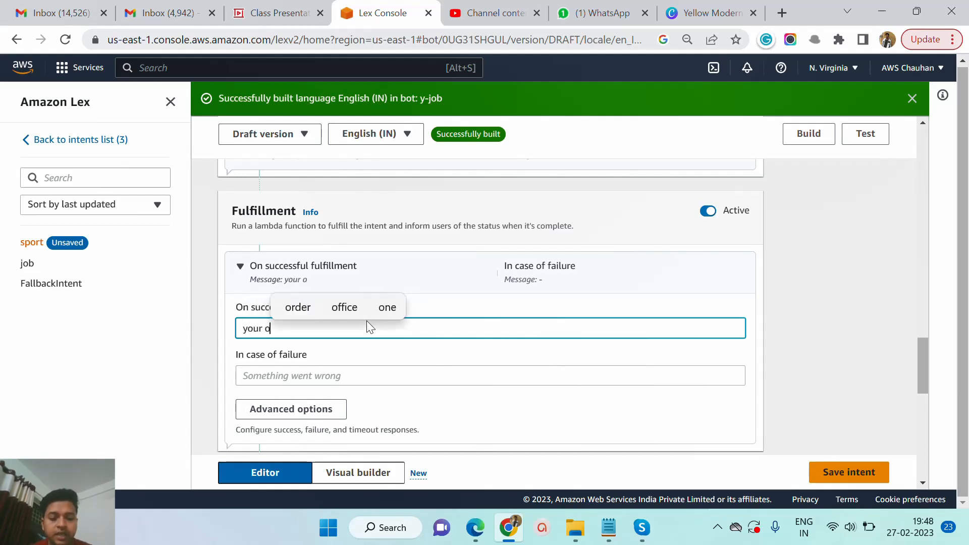
{"action": "type", "text": "bject is "}
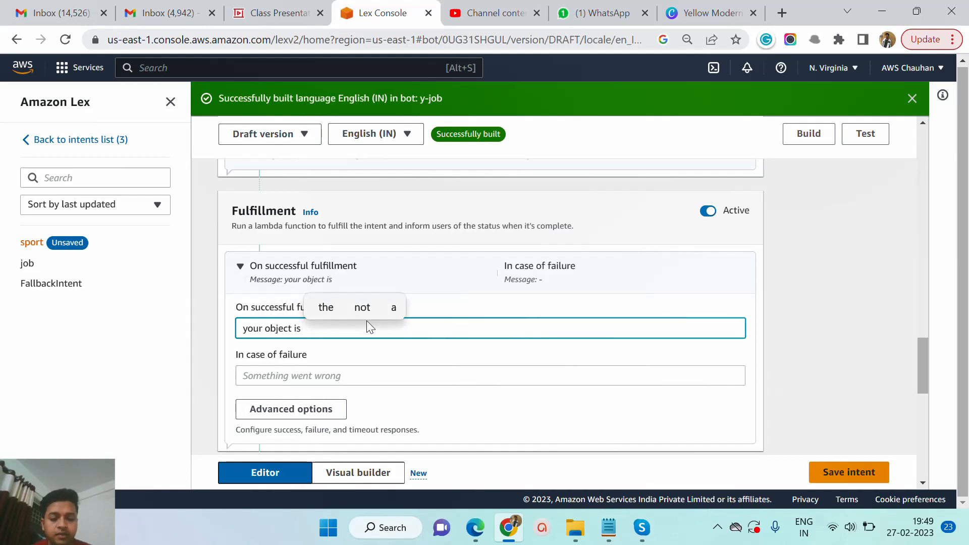
{"action": "type", "text": "done......"}
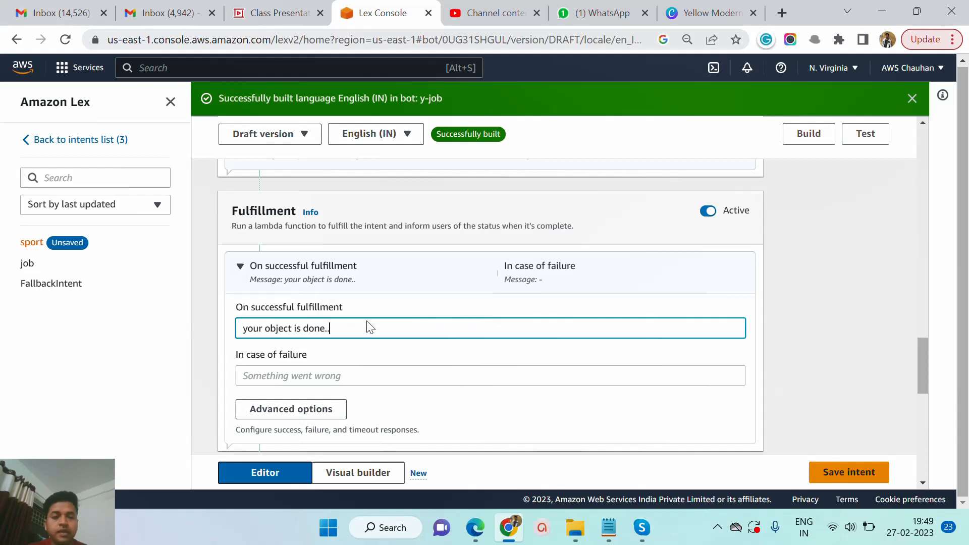
Step: Enter "something went wrong" as the sport intent's fulfillment message in case of failure
{"action": "left_click", "coordinate": [344, 375]}
{"action": "type", "text": "somethng "}
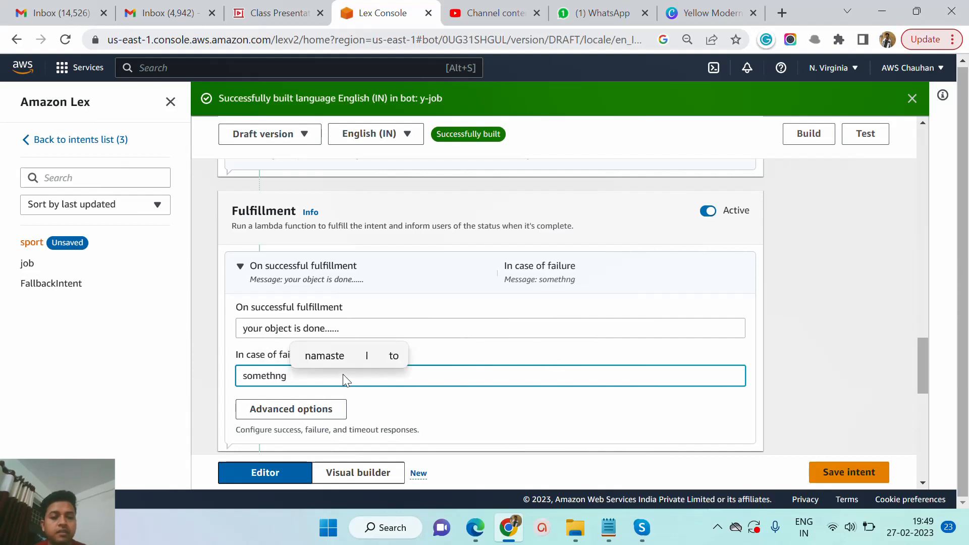
{"action": "type", "text": "went wrong"}
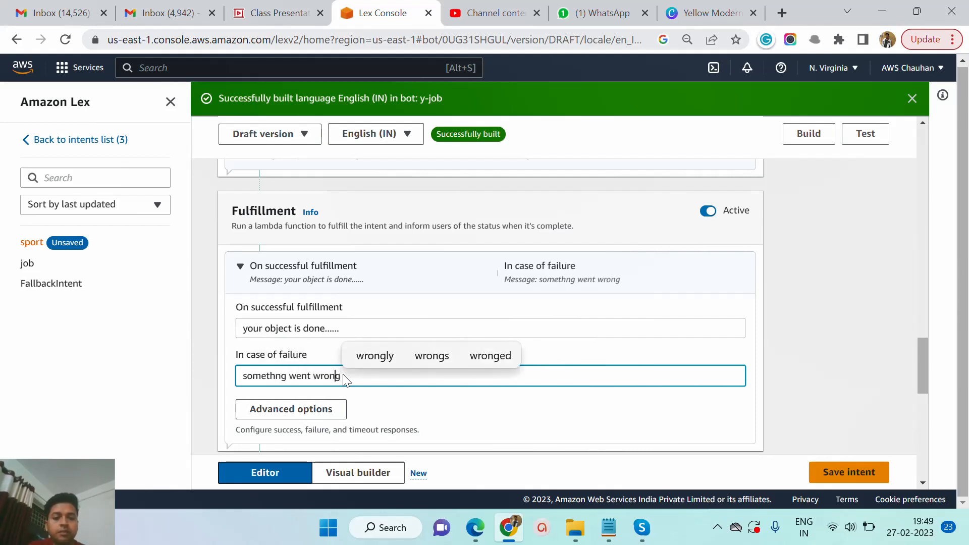
{"action": "key", "text": "Left"}
{"action": "key", "text": "Left"}
{"action": "key", "text": "Left"}
{"action": "key", "text": "Left"}
{"action": "key", "text": "Left"}
{"action": "key", "text": "Left"}
{"action": "key", "text": "Left"}
{"action": "key", "text": "Left"}
{"action": "key", "text": "Left"}
{"action": "key", "text": "Left"}
{"action": "key", "text": "Left"}
{"action": "key", "text": "Left"}
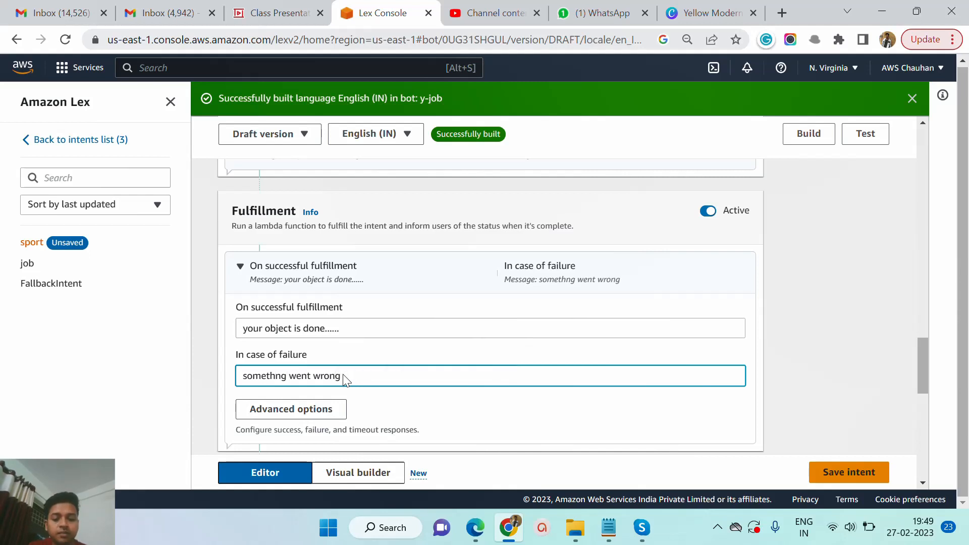
{"action": "type", "text": "u"}
{"action": "key", "text": "BackSpace"}
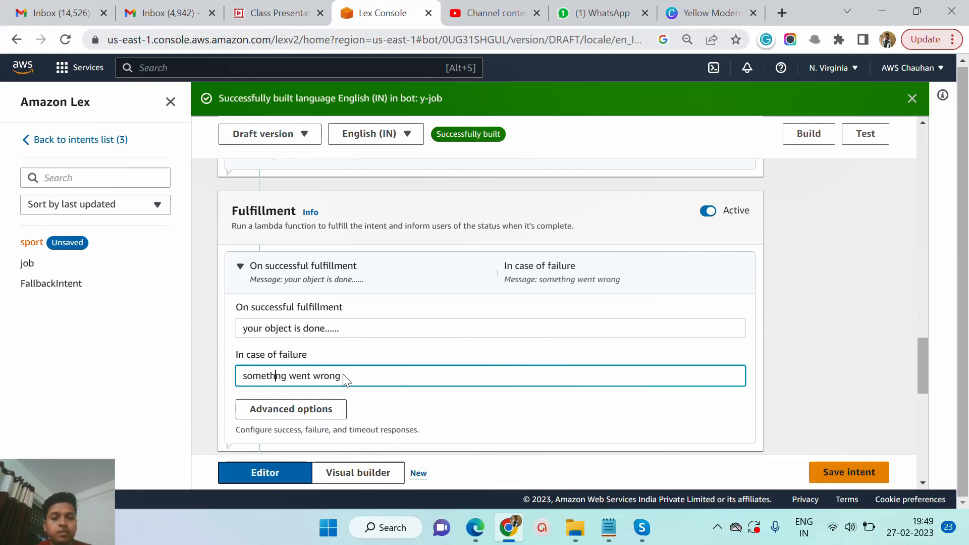
{"action": "type", "text": "i"}
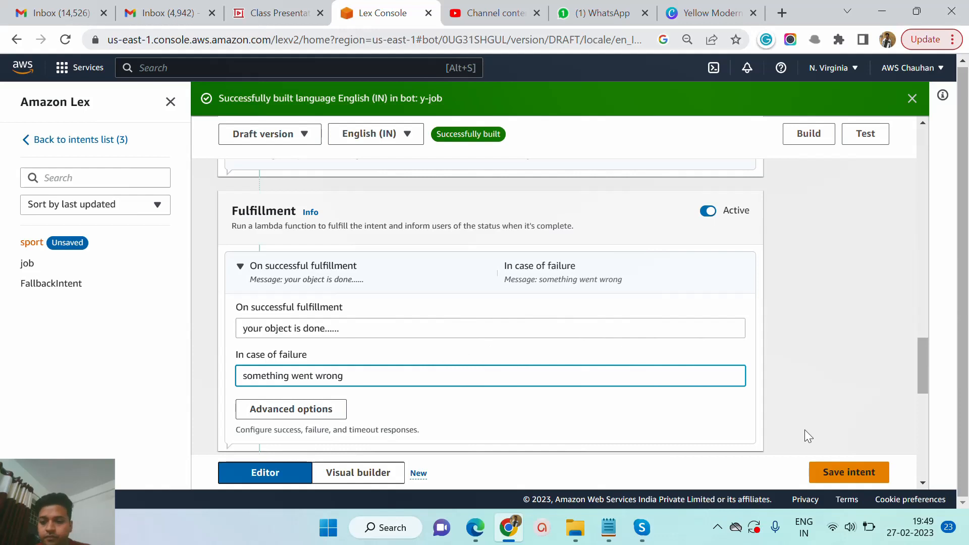
Step: Save the sport intent and build the bot's English (IN) language
{"action": "left_click", "coordinate": [826, 470]}
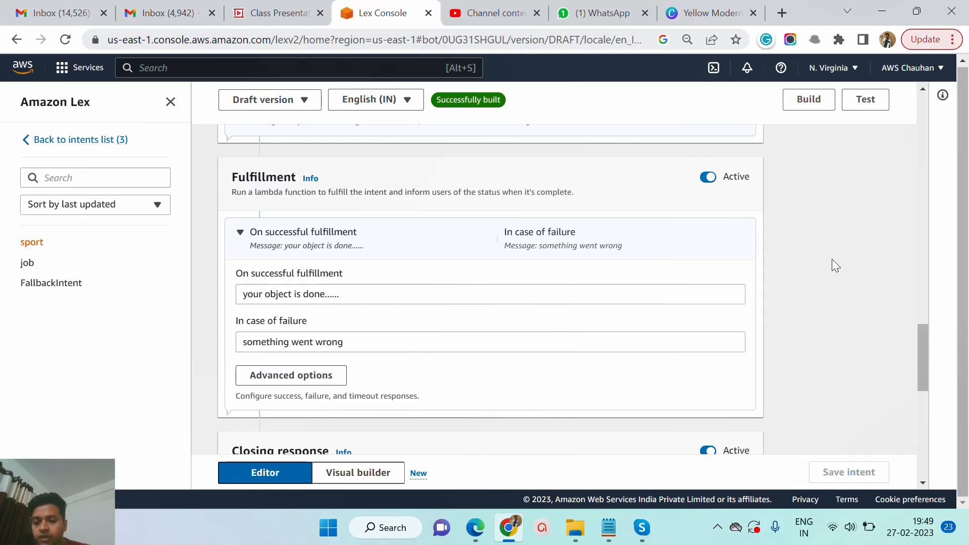
{"action": "left_click", "coordinate": [797, 100]}
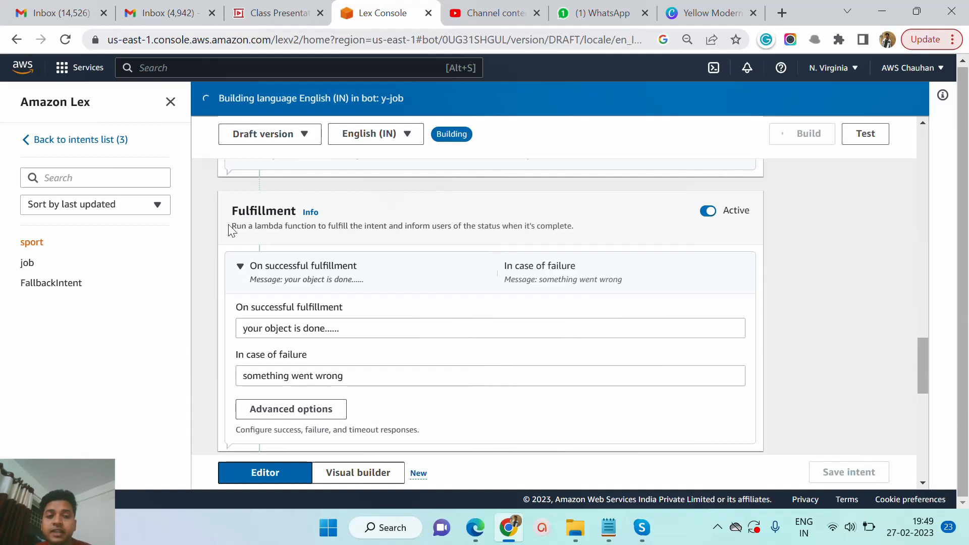
{"action": "left_click_drag", "start_coordinate": [245, 231], "coordinate": [388, 233]}
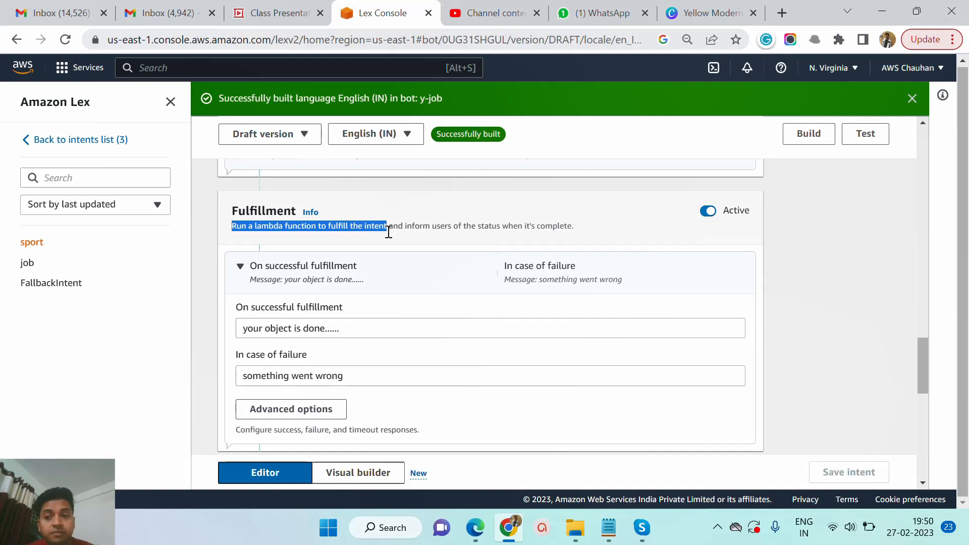
{"action": "left_click", "coordinate": [603, 233]}
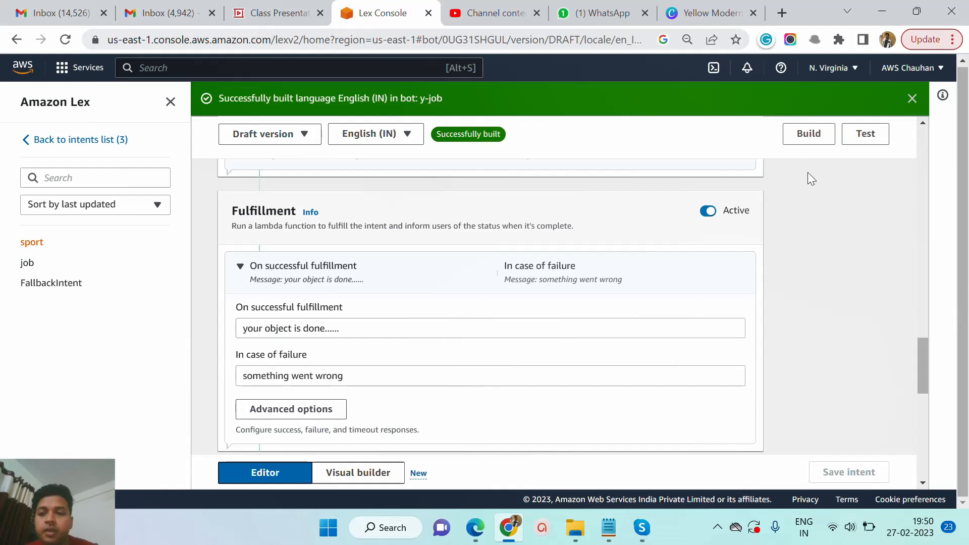
Step: Start a test conversation with the draft version by sending "sport" and answer the sport question with "cricket"
{"action": "left_click", "coordinate": [856, 145]}
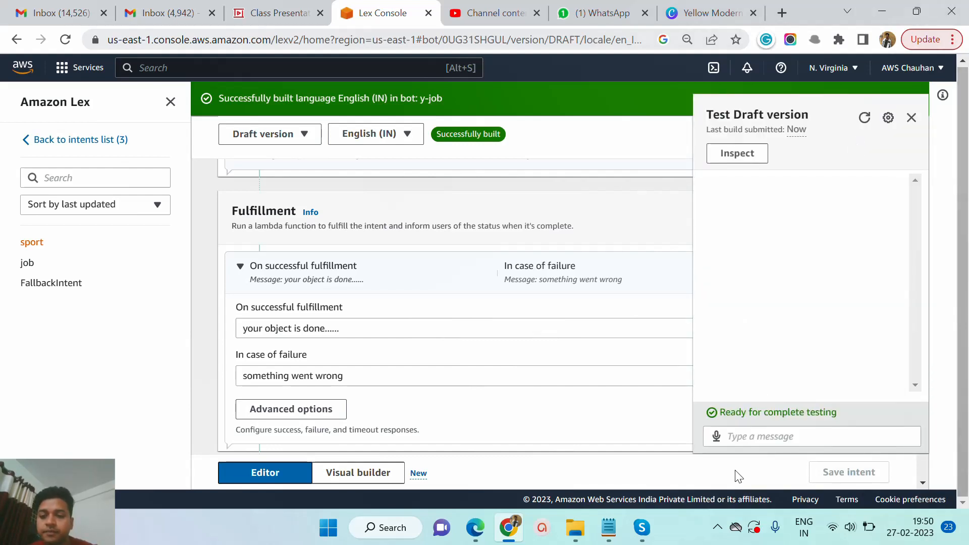
{"action": "left_click", "coordinate": [750, 443]}
{"action": "type", "text": "sport"}
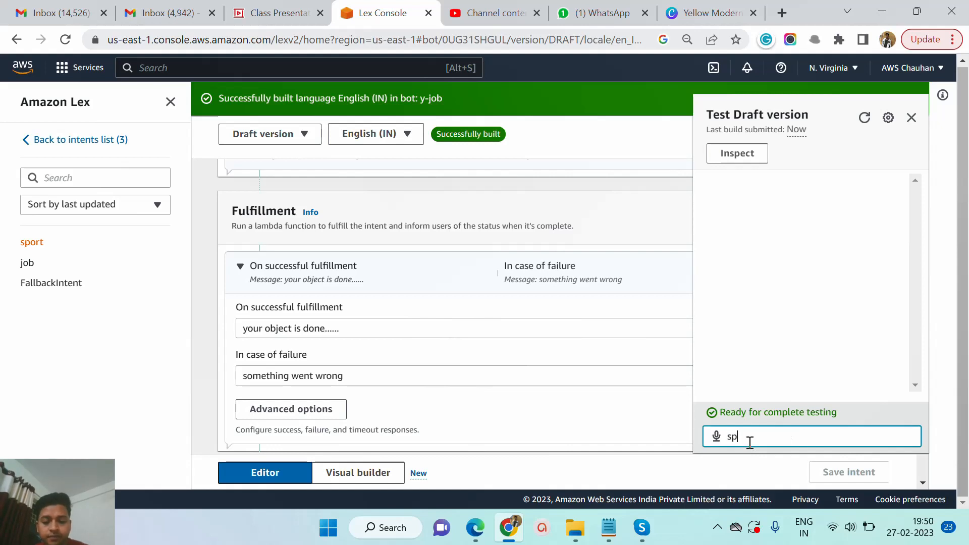
{"action": "key", "text": "Return"}
{"action": "type", "text": "c"}
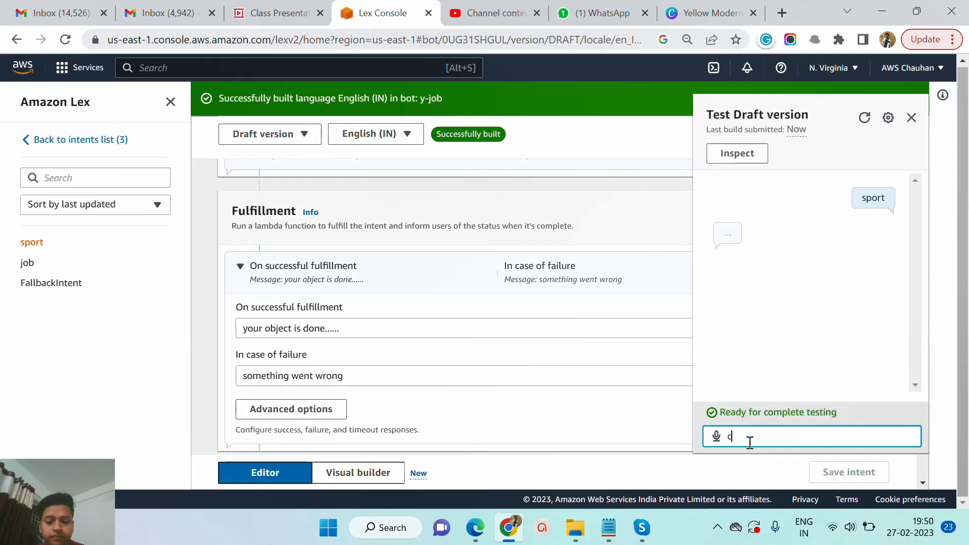
{"action": "type", "text": "ricket"}
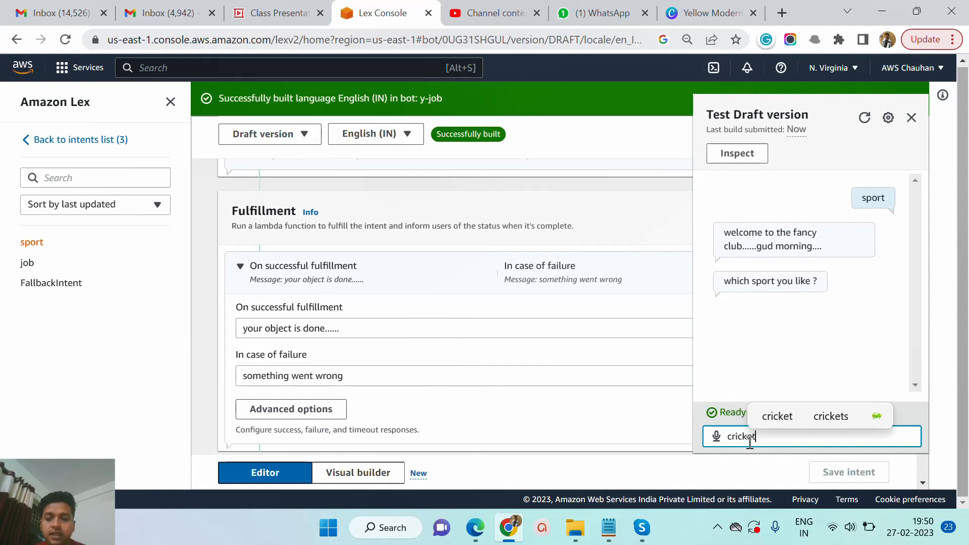
{"action": "key", "text": "Return"}
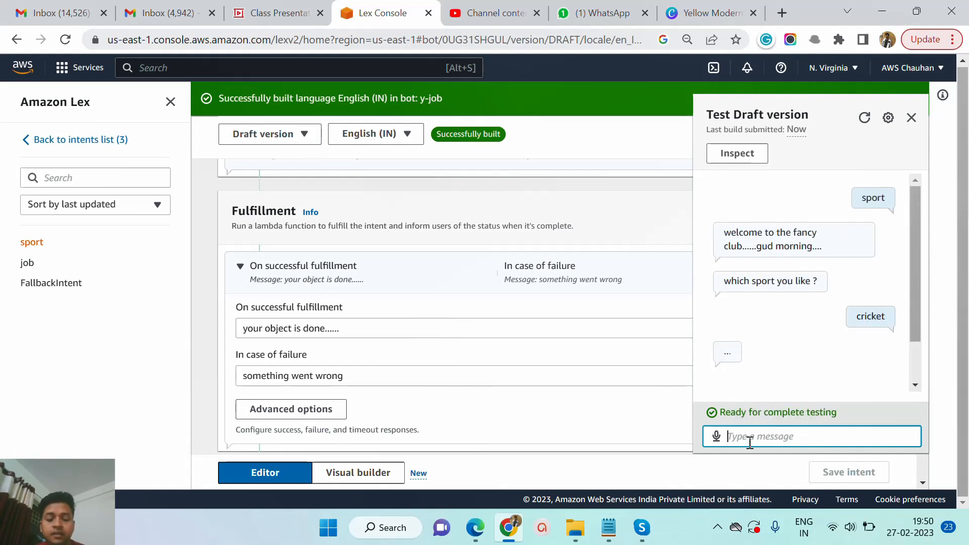
Step: Finish the test conversation by answering 23 for the age, "delhi" for the ground location and "yes" to the confirmation
{"action": "type", "text": "23"}
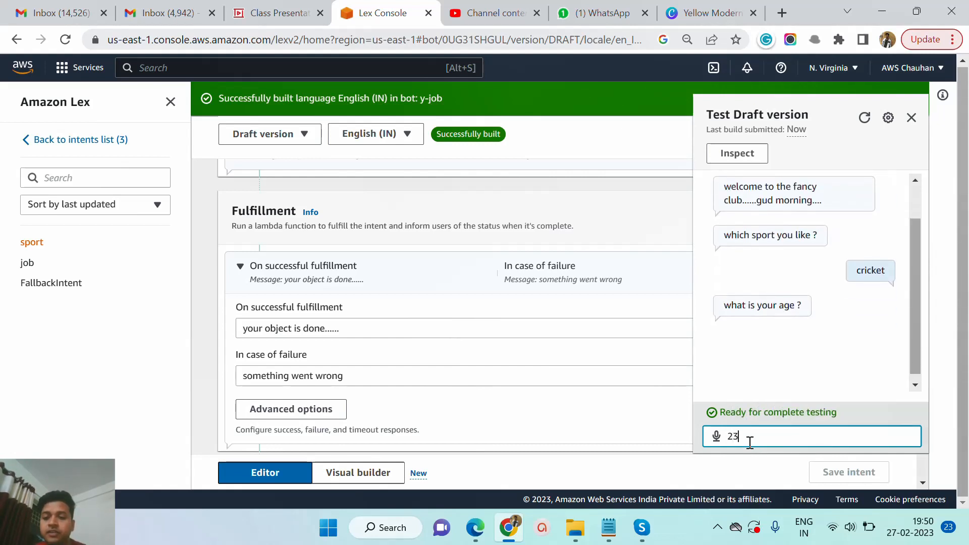
{"action": "key", "text": "Return"}
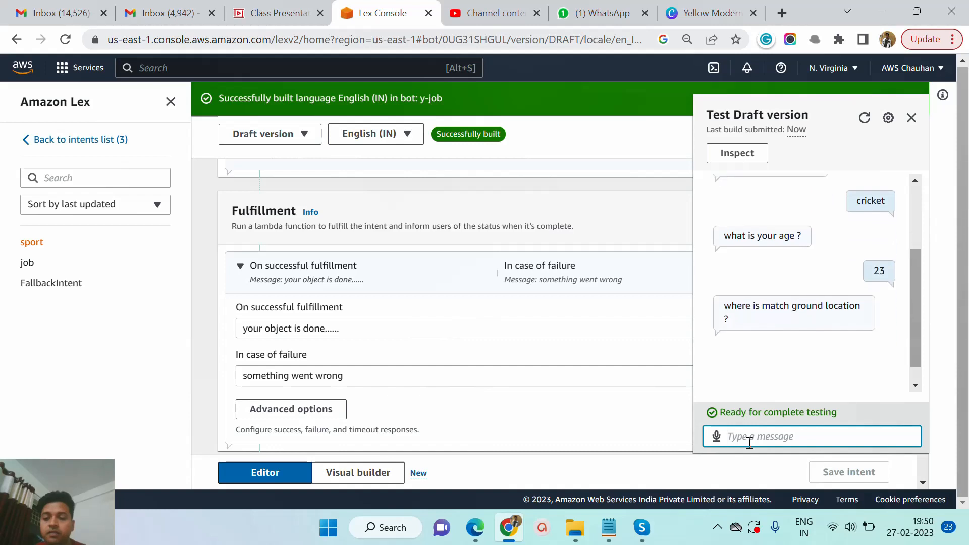
{"action": "type", "text": "delhi"}
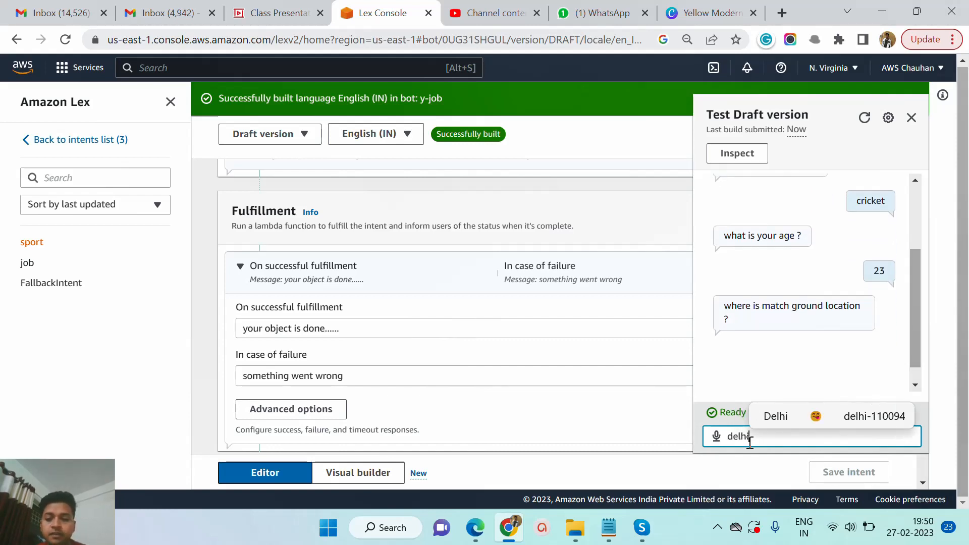
{"action": "key", "text": "Return"}
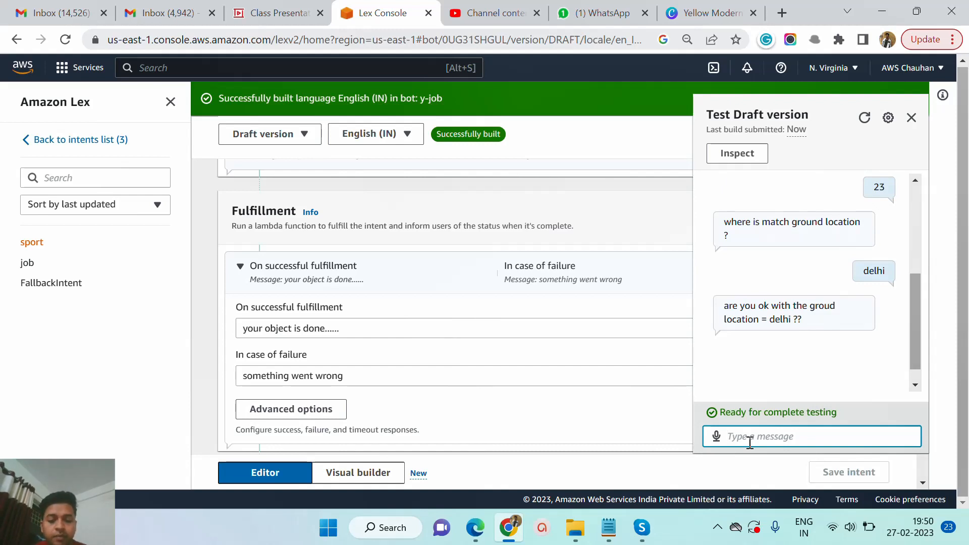
{"action": "type", "text": "yes"}
{"action": "key", "text": "Return"}
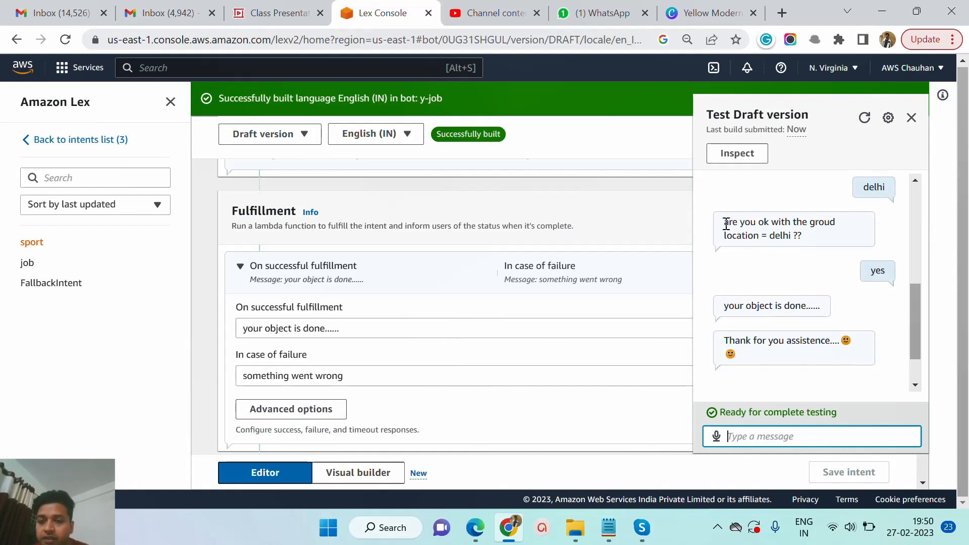
Step: Review the confirmation prompt, the successful fulfillment message and the closing response in the test conversation
{"action": "left_click_drag", "start_coordinate": [725, 223], "coordinate": [893, 283]}
{"action": "left_click", "coordinate": [893, 285]}
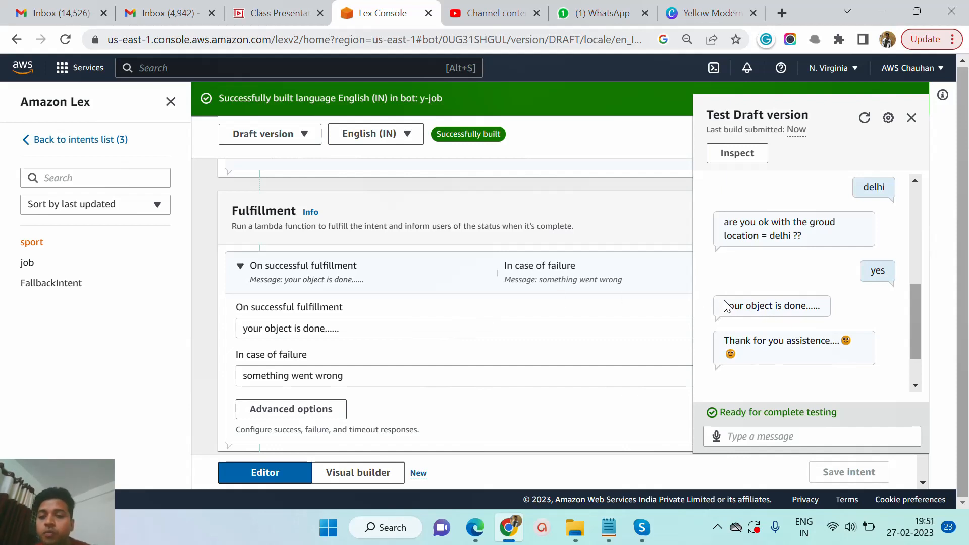
{"action": "left_click_drag", "start_coordinate": [725, 307], "coordinate": [823, 319]}
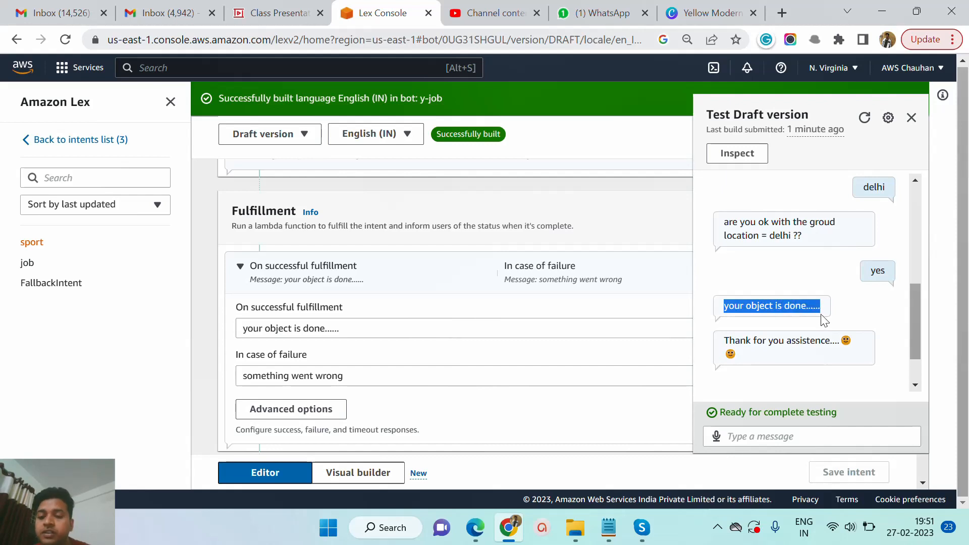
{"action": "scroll", "coordinate": [818, 278], "scroll_direction": "up", "scroll_amount": 1}
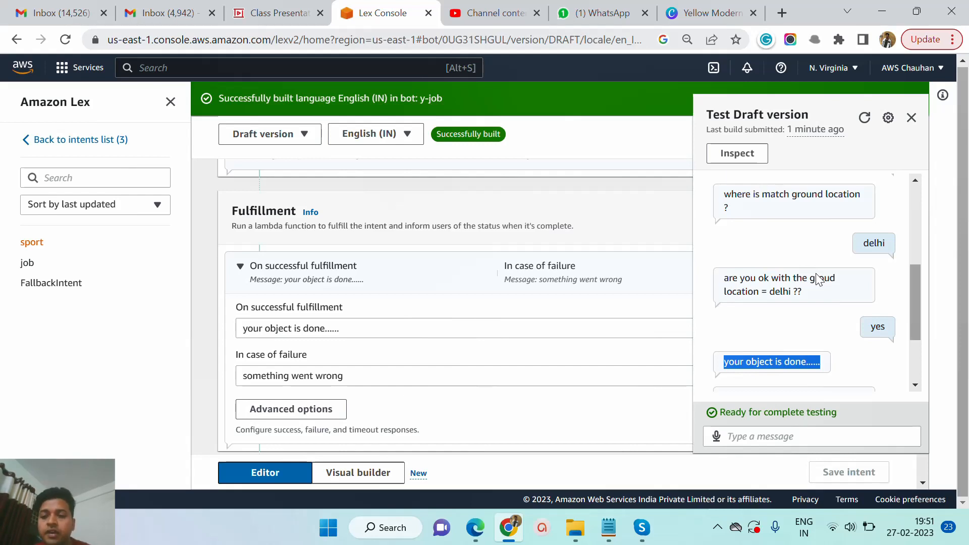
{"action": "scroll", "coordinate": [817, 279], "scroll_direction": "down", "scroll_amount": 2}
{"action": "left_click", "coordinate": [856, 257]}
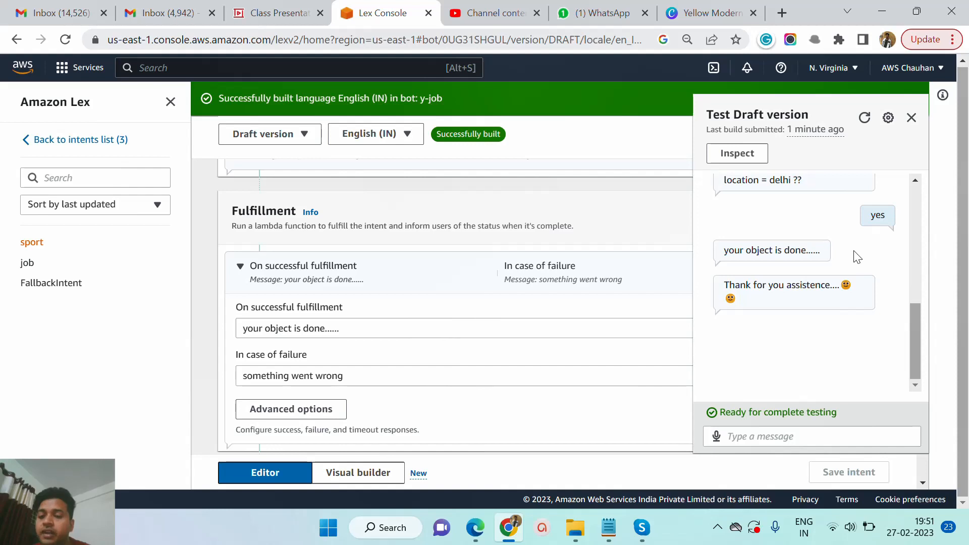
{"action": "left_click_drag", "start_coordinate": [722, 250], "coordinate": [825, 256]}
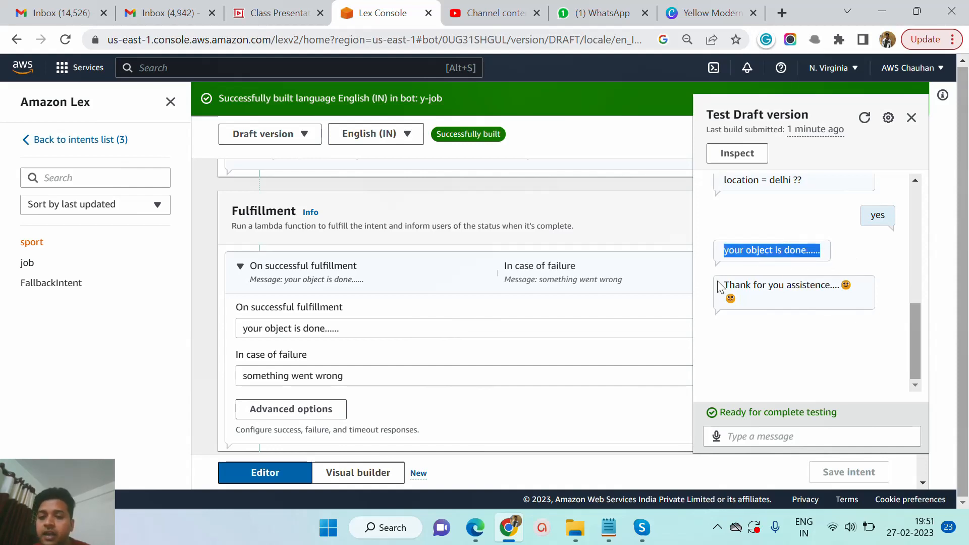
{"action": "left_click_drag", "start_coordinate": [720, 288], "coordinate": [796, 321]}
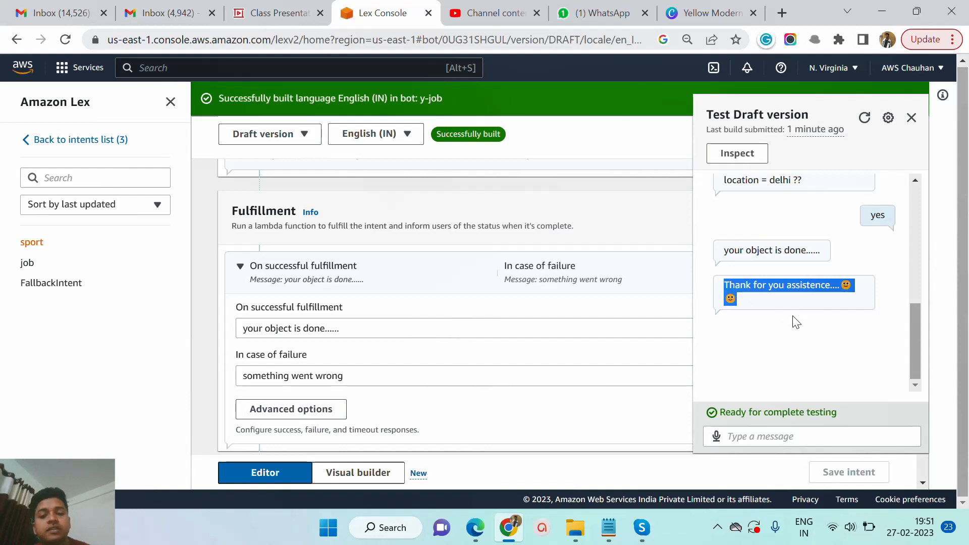